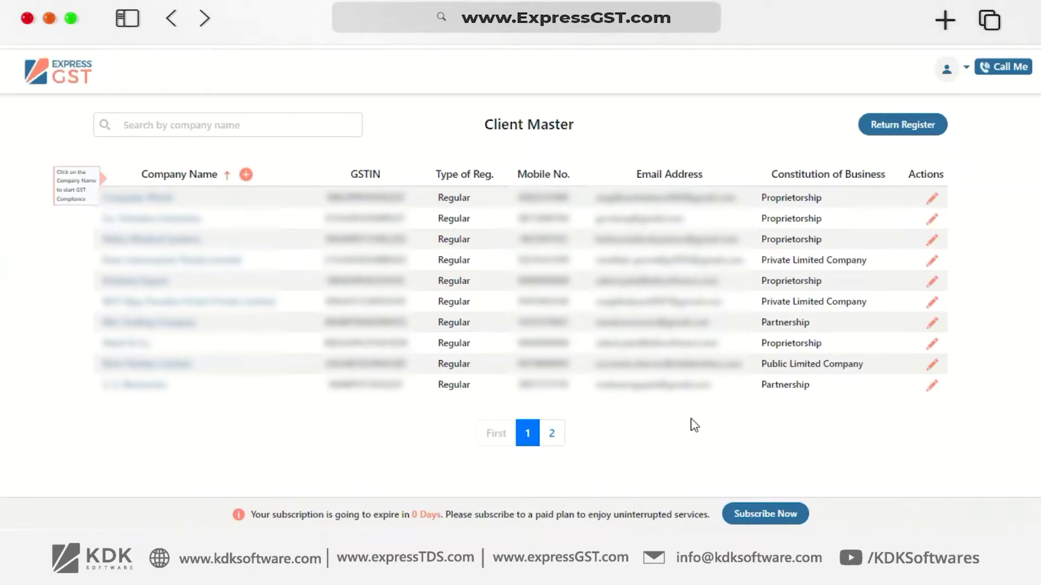
Step: Open the client company's FY 2021-22 GST dashboard from the Client Master list
drag(484, 126, 578, 129)
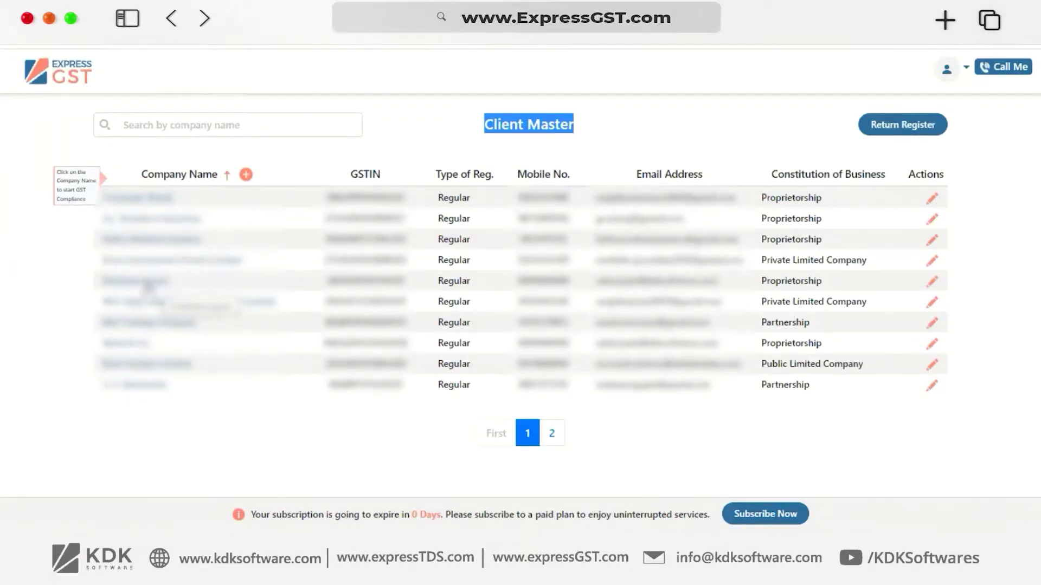
click(148, 284)
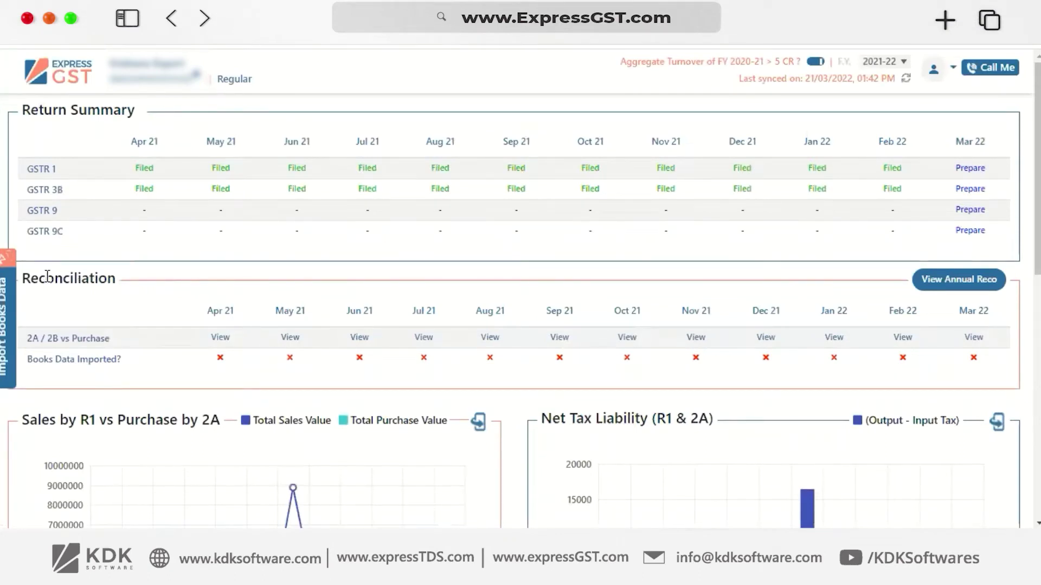
Step: Open the annual Supplier Wise Reco against GSTR 2B from the dashboard's Reconciliation section
drag(44, 276, 113, 278)
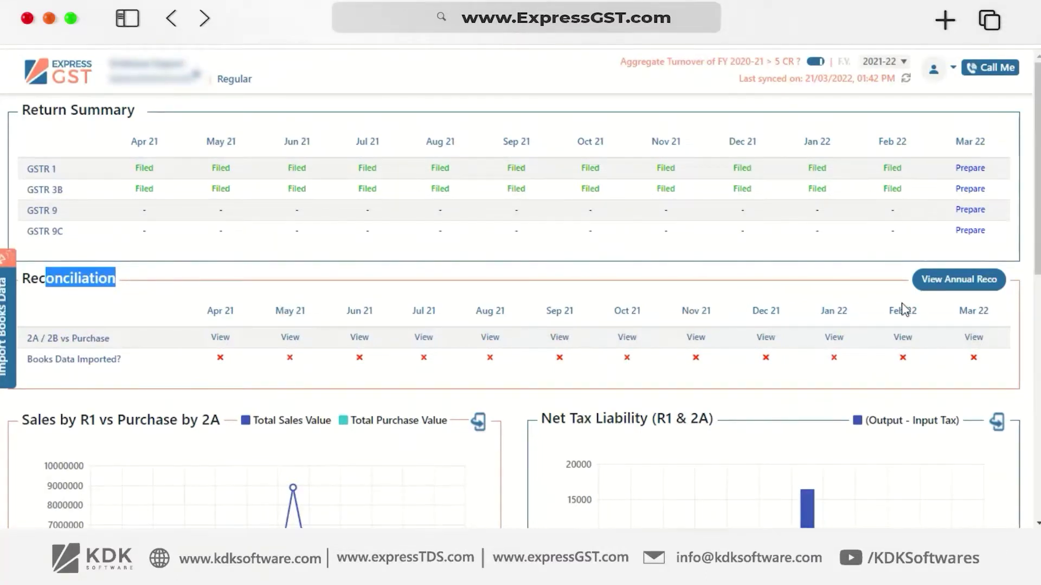
click(971, 287)
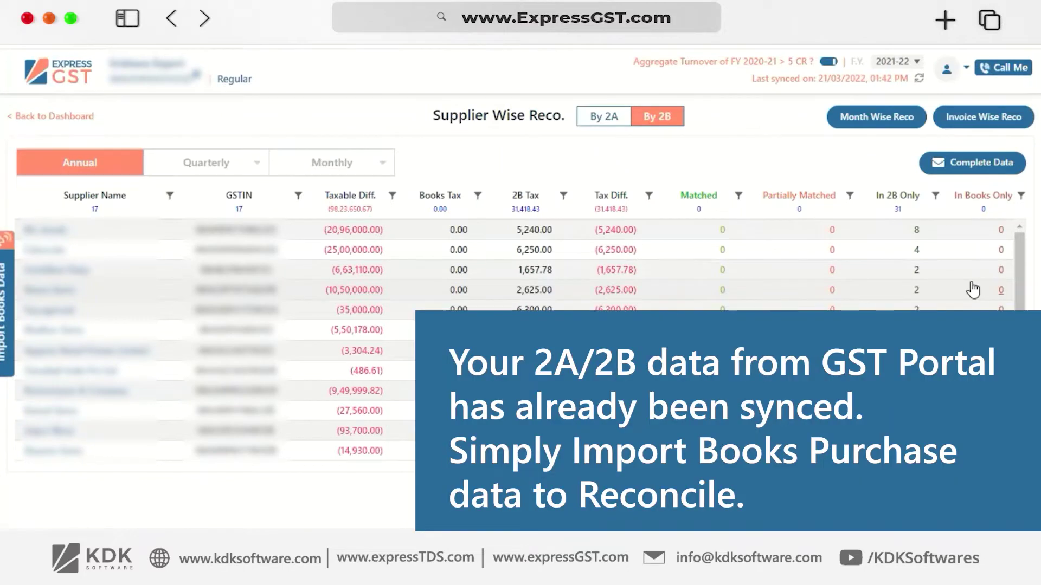
Step: Change the Supplier Wise Reco financial year from the F.Y. dropdown to 2020-21
click(893, 68)
click(895, 97)
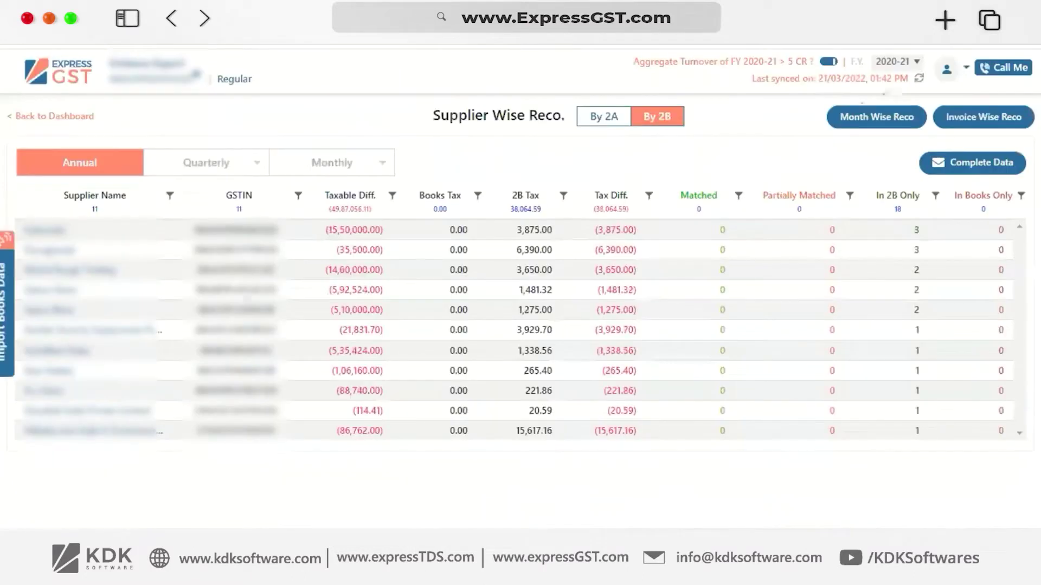
Step: Import Sample_GSTR 2_Purchase Books.xlsx as the Mar 21 purchase books (24 B2B, 2 CDNR)
click(6, 374)
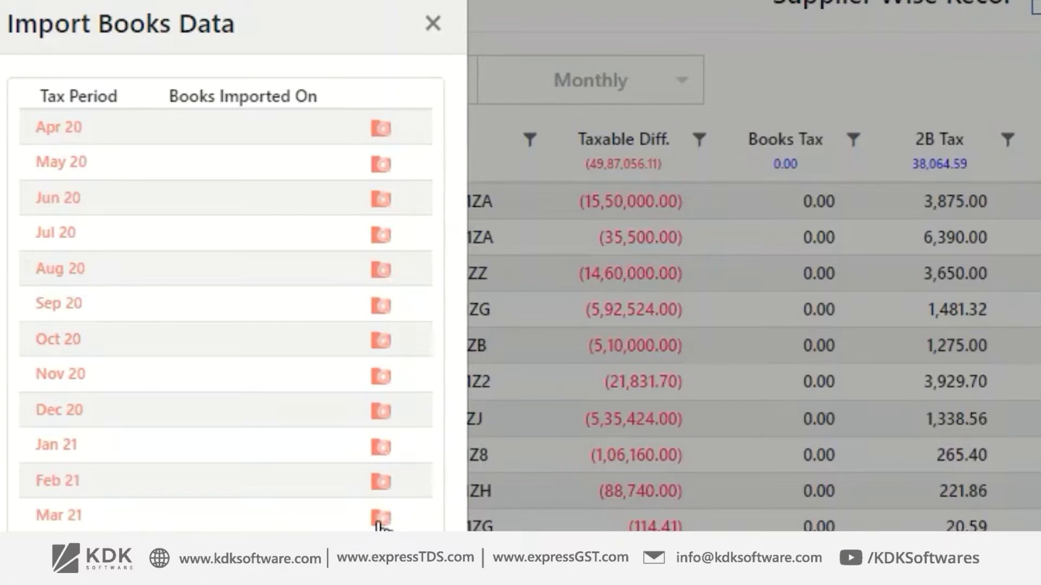
click(381, 519)
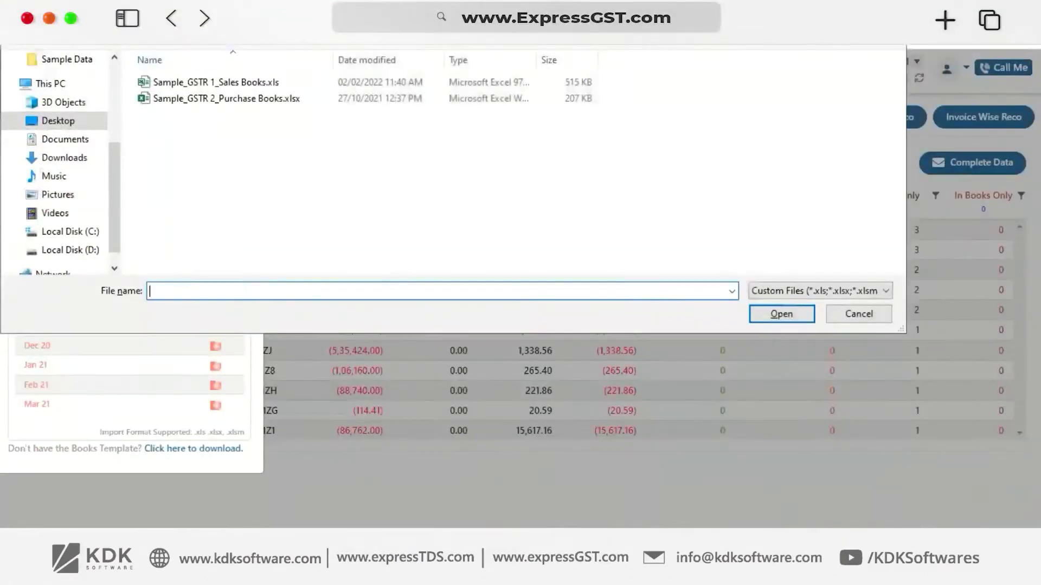
click(274, 100)
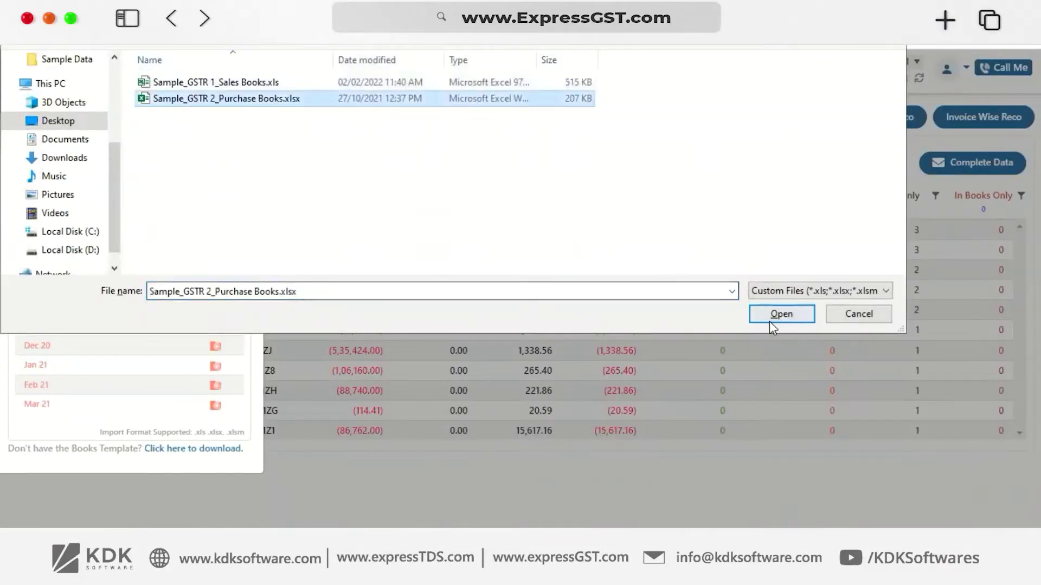
click(781, 314)
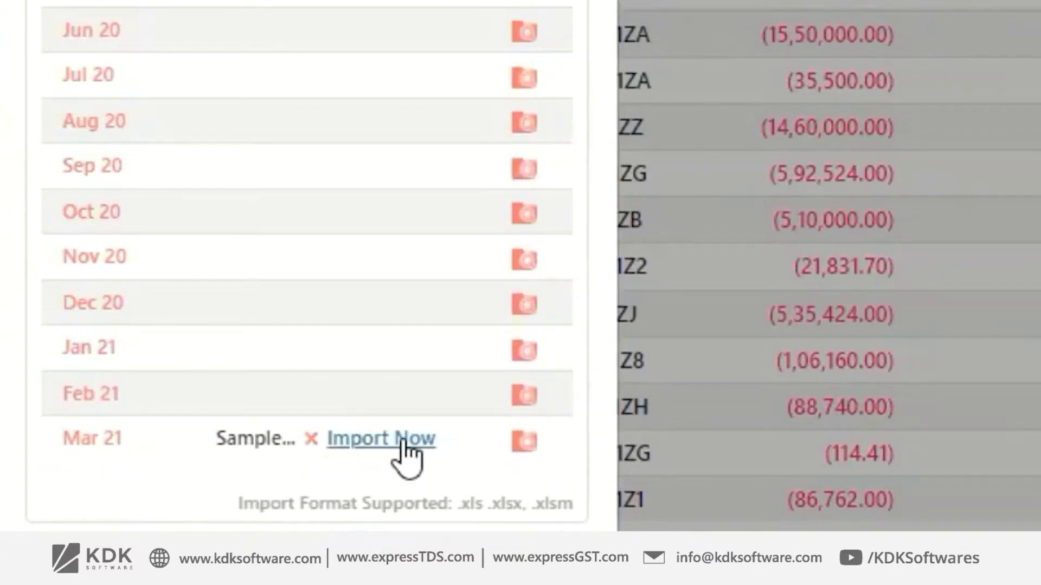
click(402, 440)
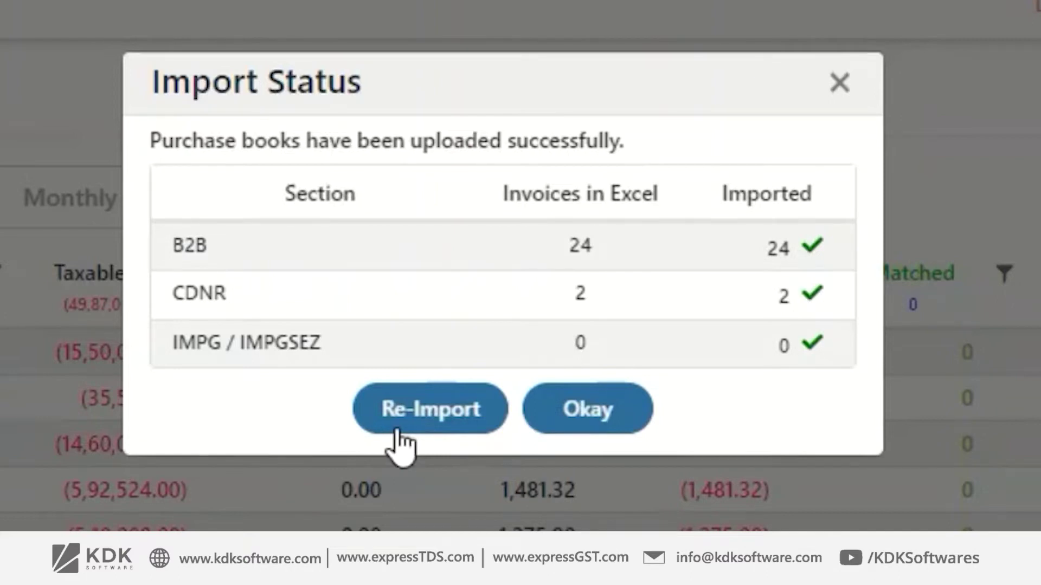
click(605, 409)
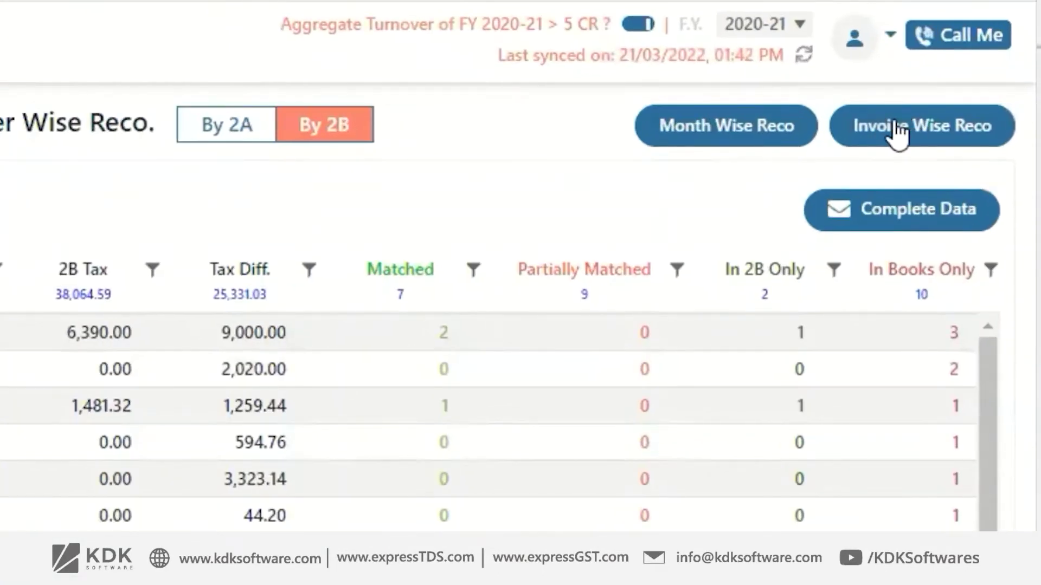
Step: Open Invoice Wise Reco, check the quarter and month filters, and toggle By 2A back to By 2B
click(897, 133)
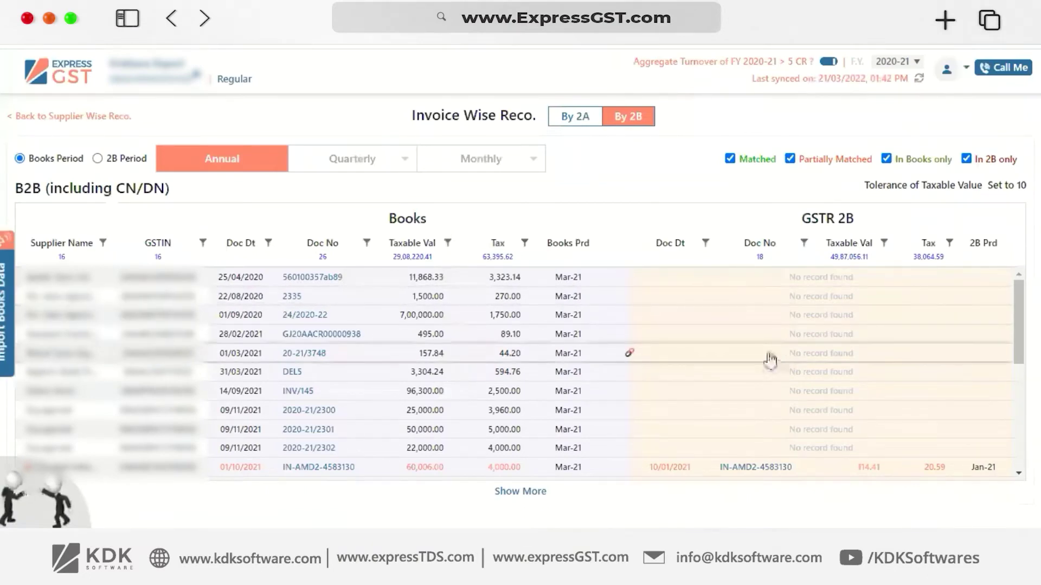
scroll(769, 359, down, 3)
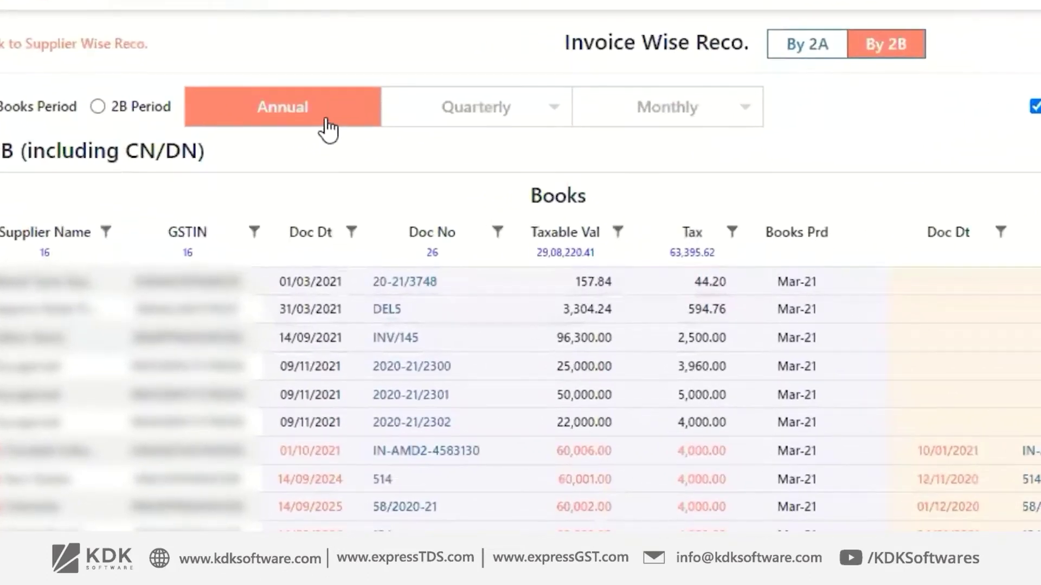
click(461, 116)
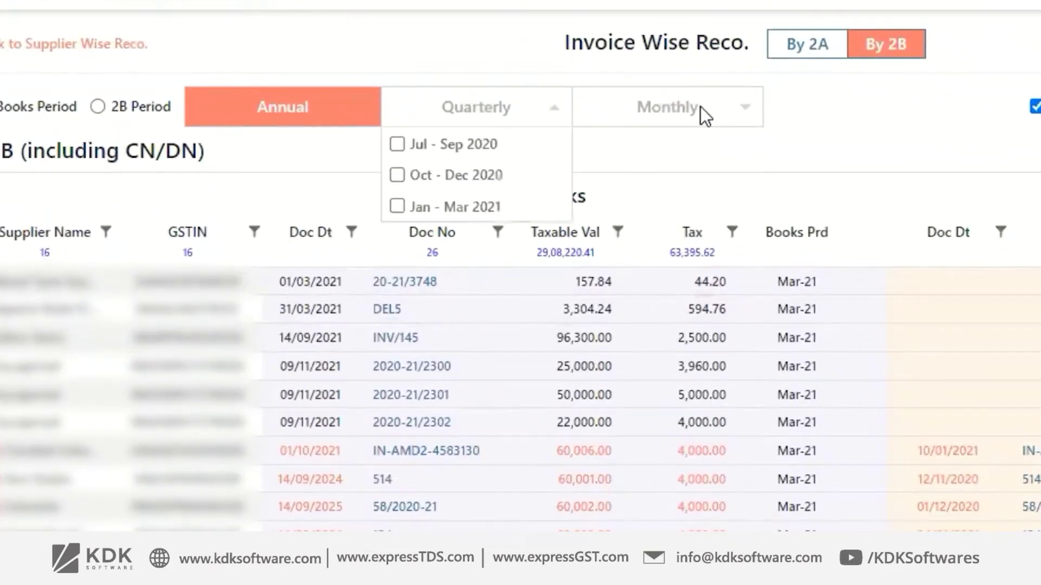
click(700, 106)
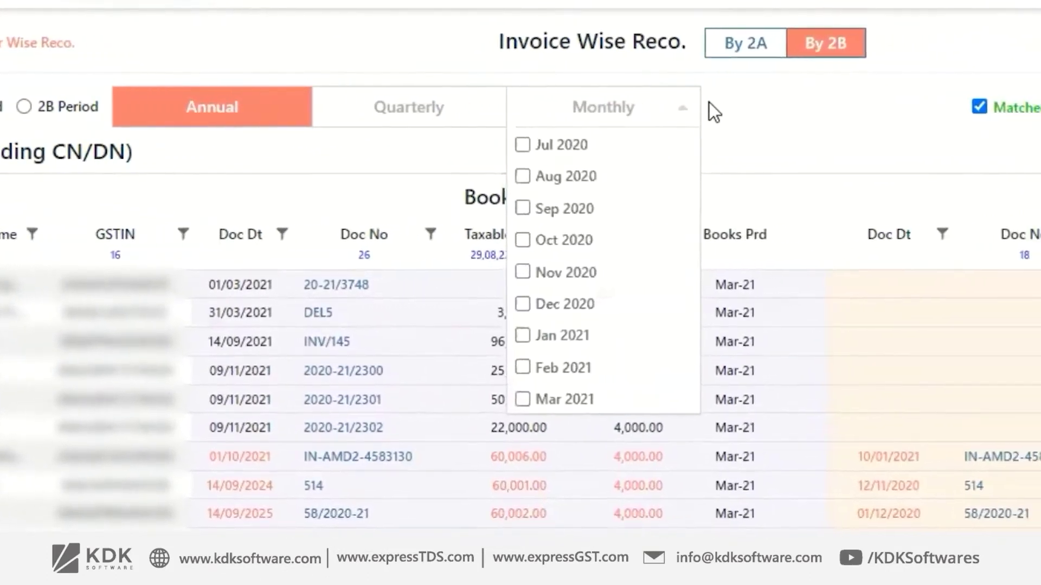
click(534, 44)
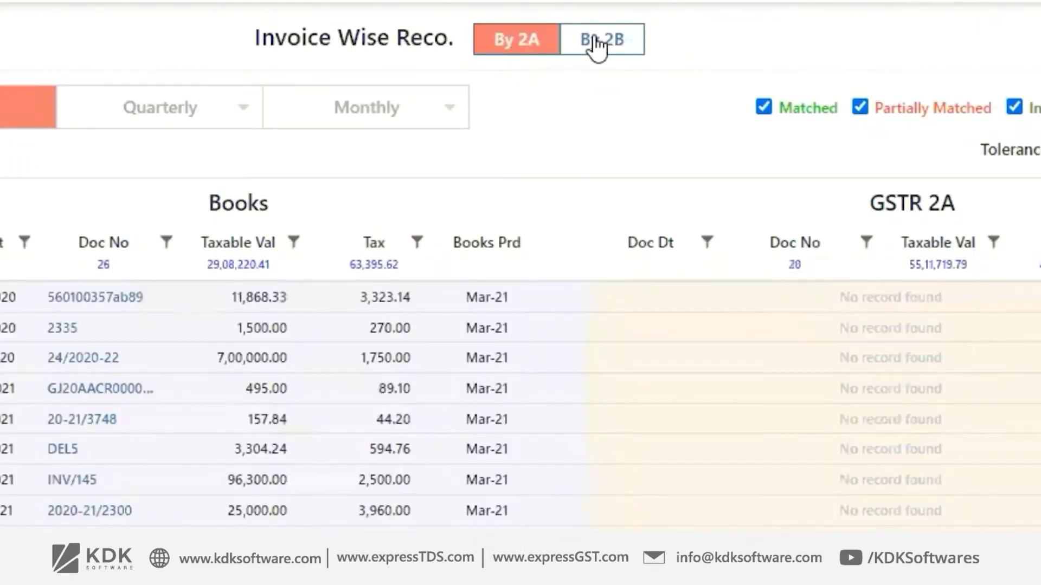
click(596, 43)
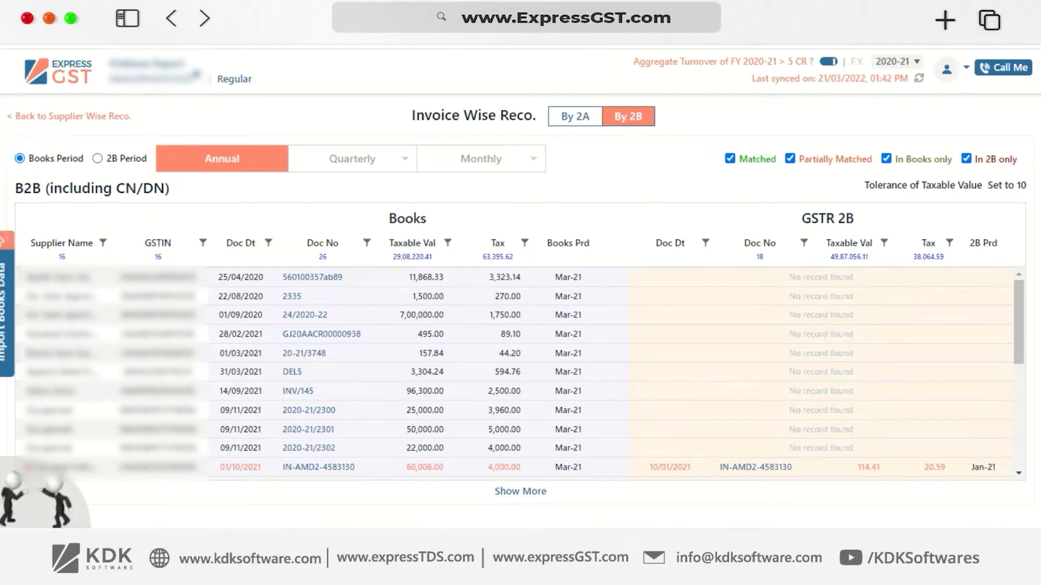
Step: Review the matching-criteria filters and the 26 books invoices paired with 18 GSTR 2B documents
drag(1018, 158, 743, 176)
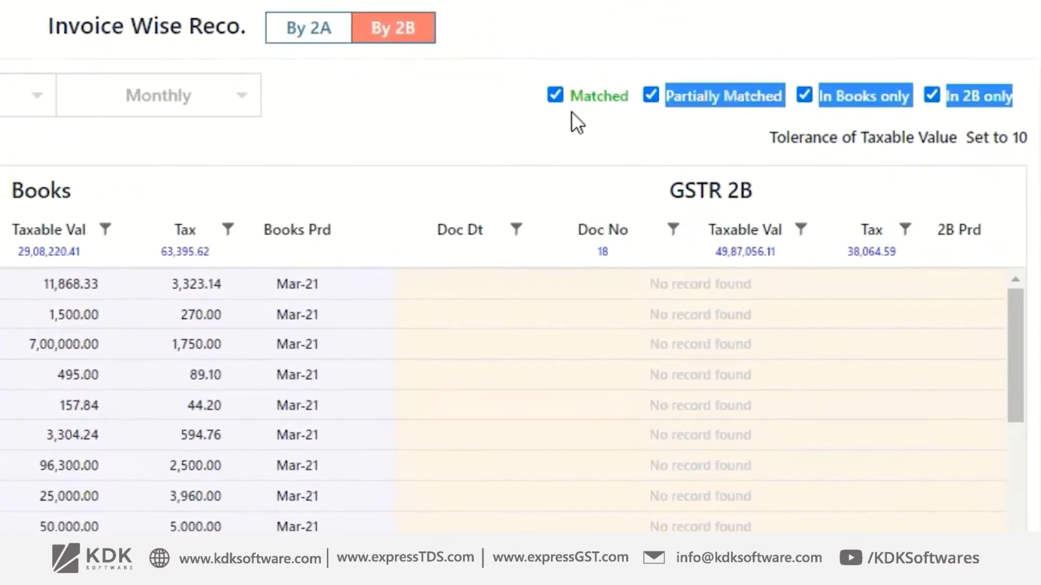
click(604, 103)
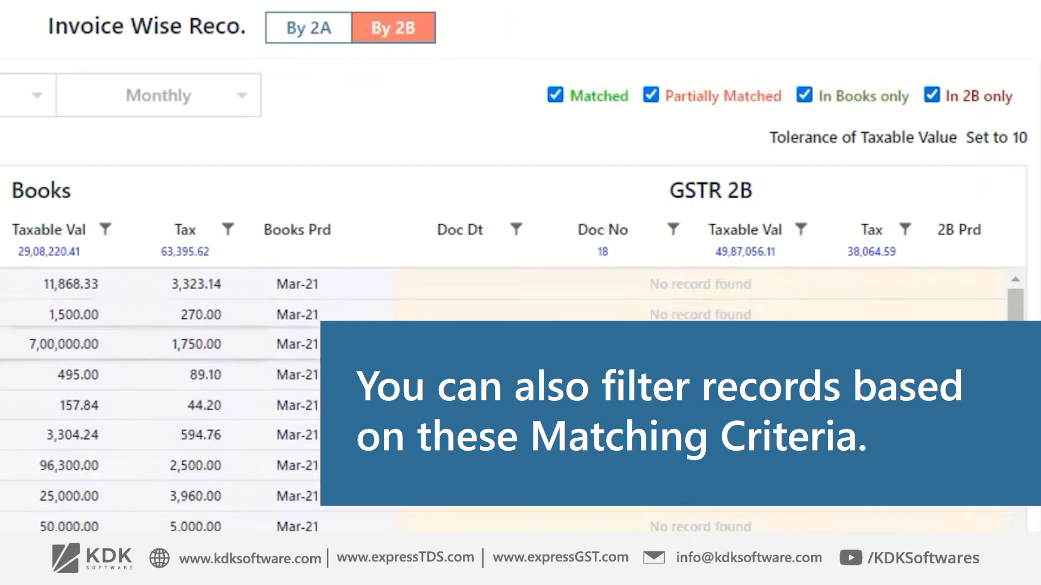
scroll(508, 266, down, 3)
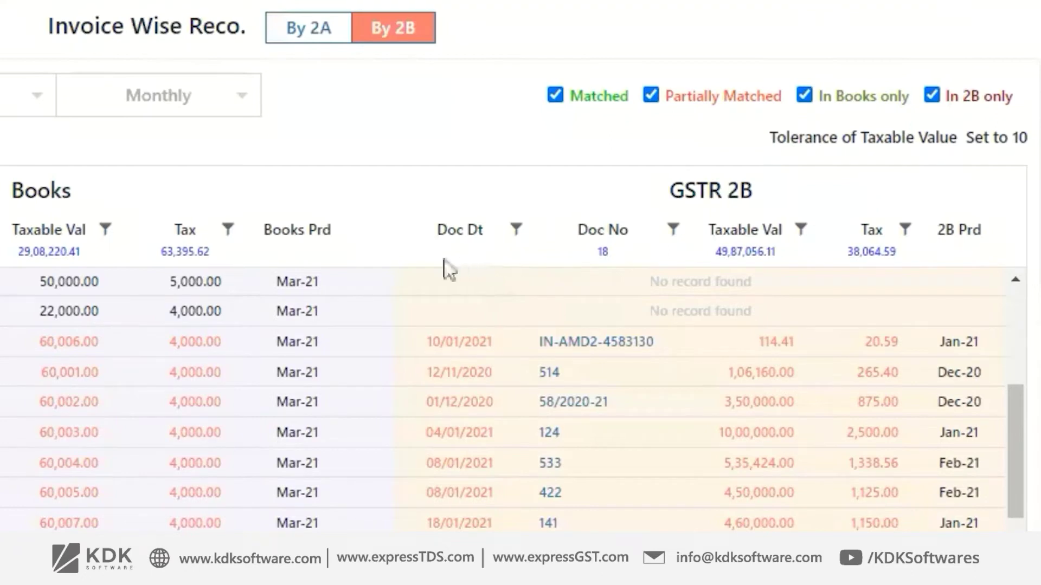
drag(399, 278, 395, 381)
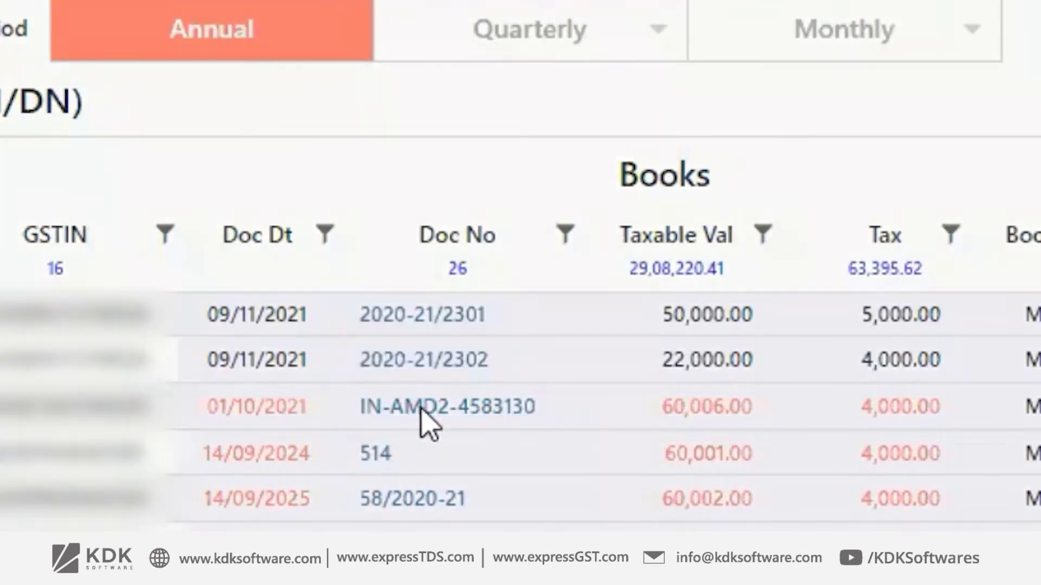
Step: View the books-versus-2B details of invoice IN-AMD2-4583130 and open its Remarks
click(426, 420)
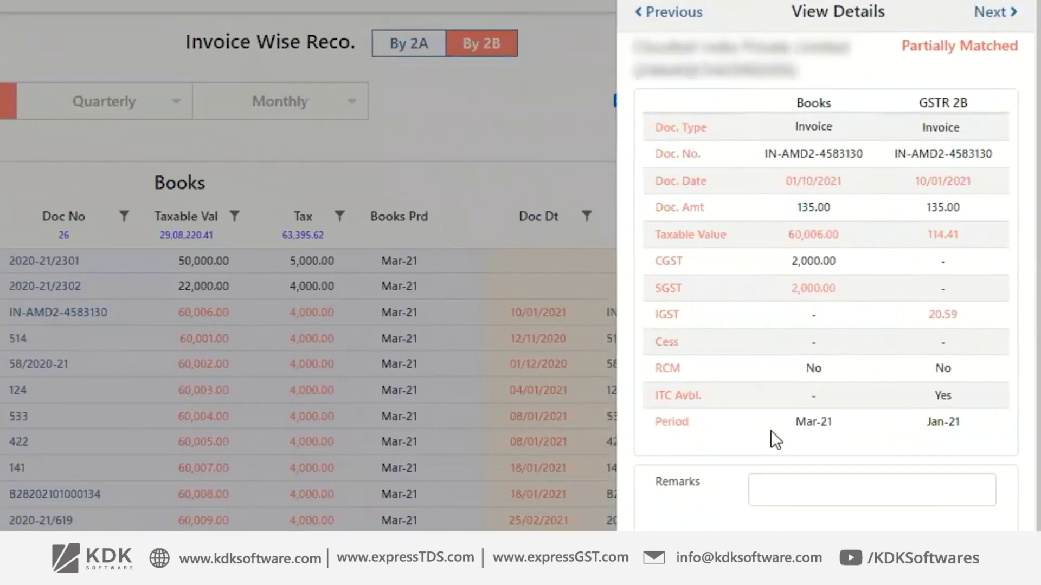
click(815, 481)
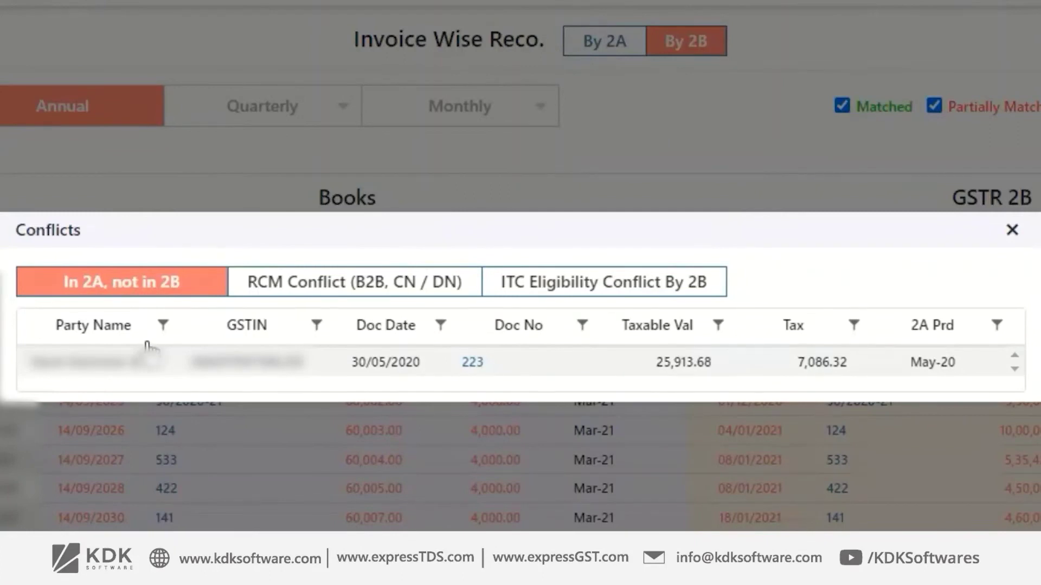
Step: Review the RCM and ITC Eligibility By 2B conflicts, then close the Conflicts window
click(277, 283)
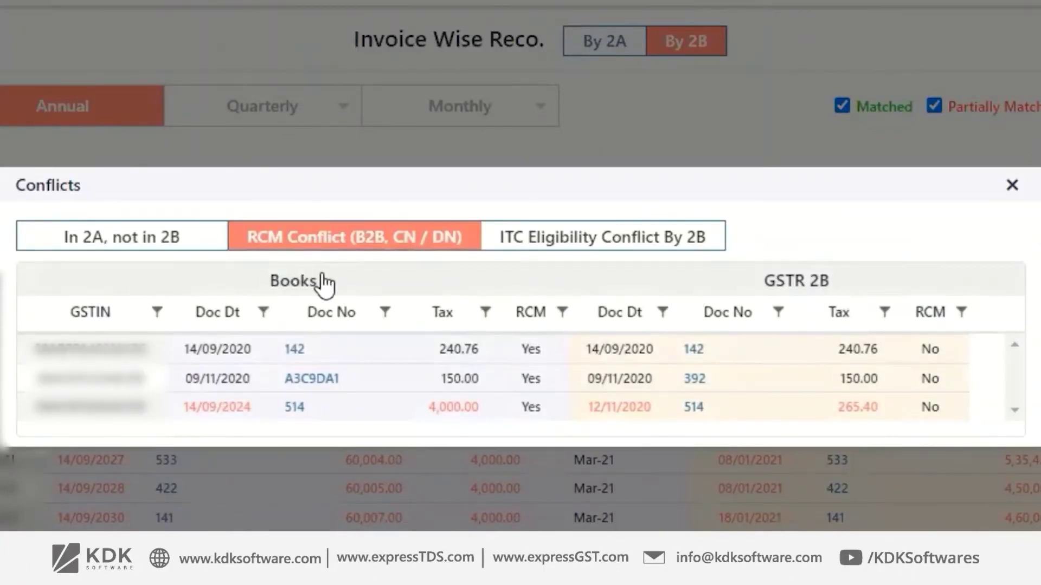
click(646, 248)
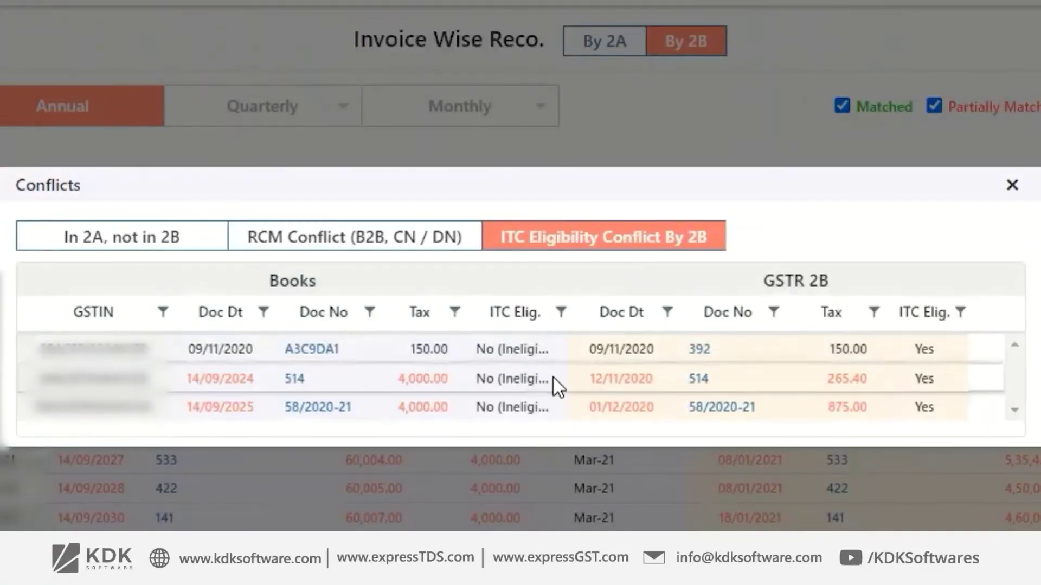
click(1012, 185)
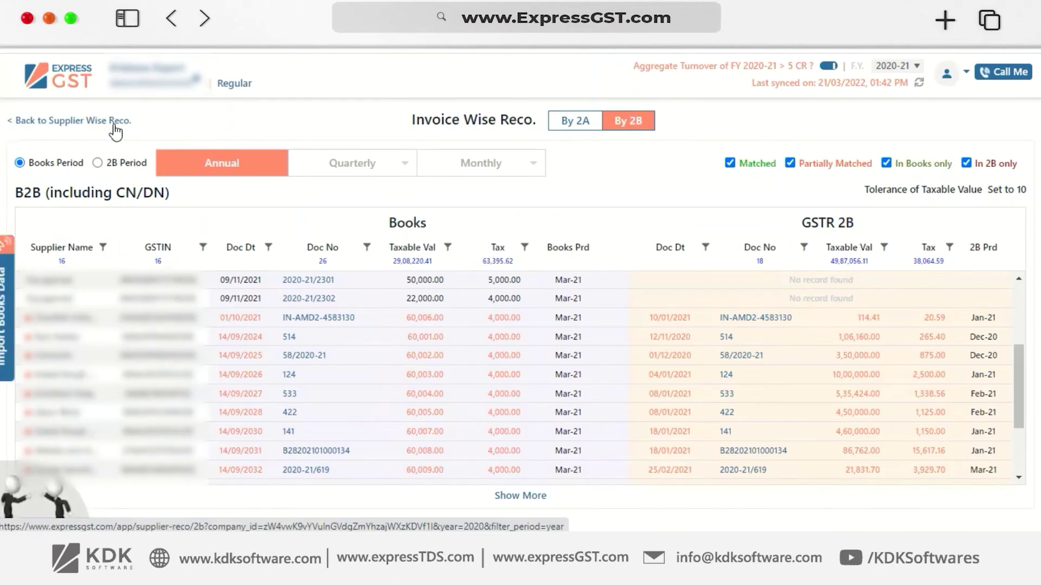
Step: Return to Supplier Wise Reco and send its Complete Data by e-mail, checking the recipient address
click(67, 121)
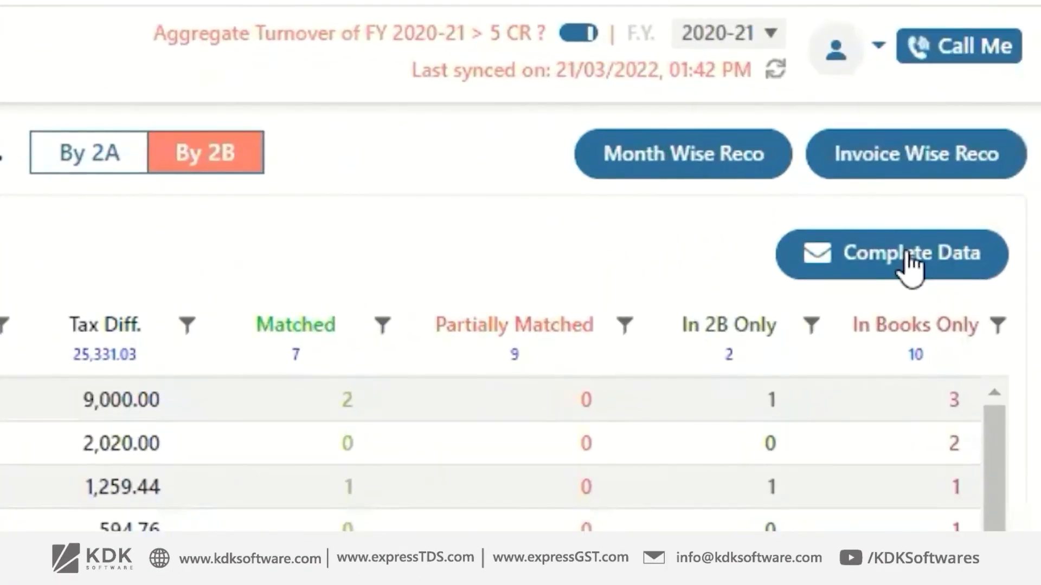
click(911, 265)
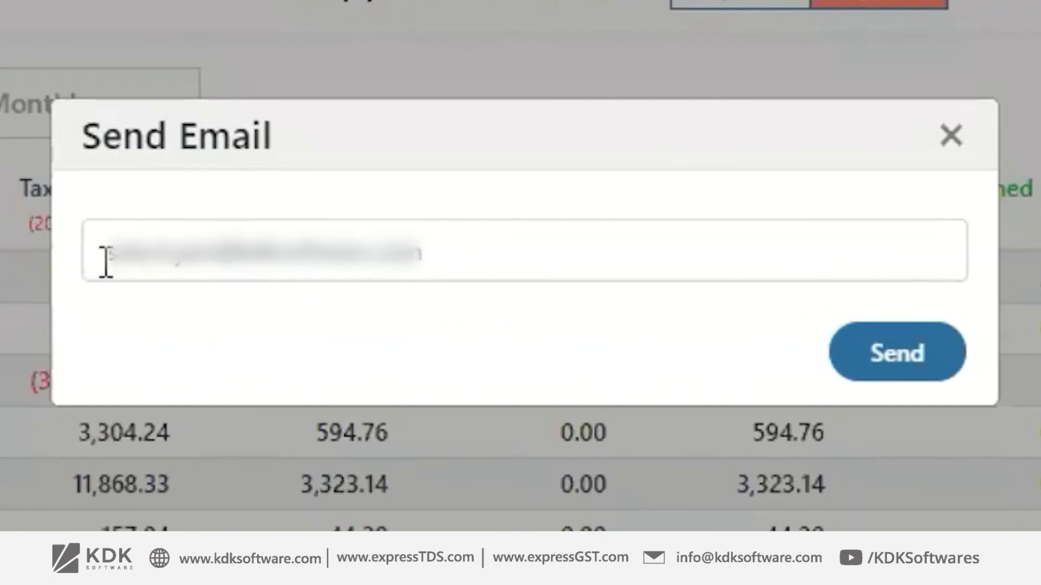
drag(104, 262, 490, 241)
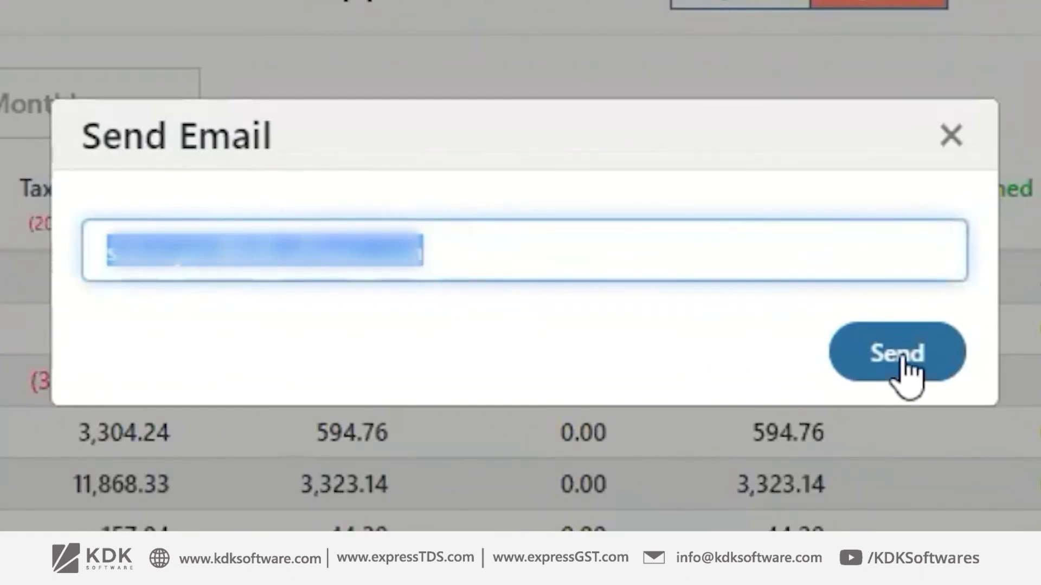